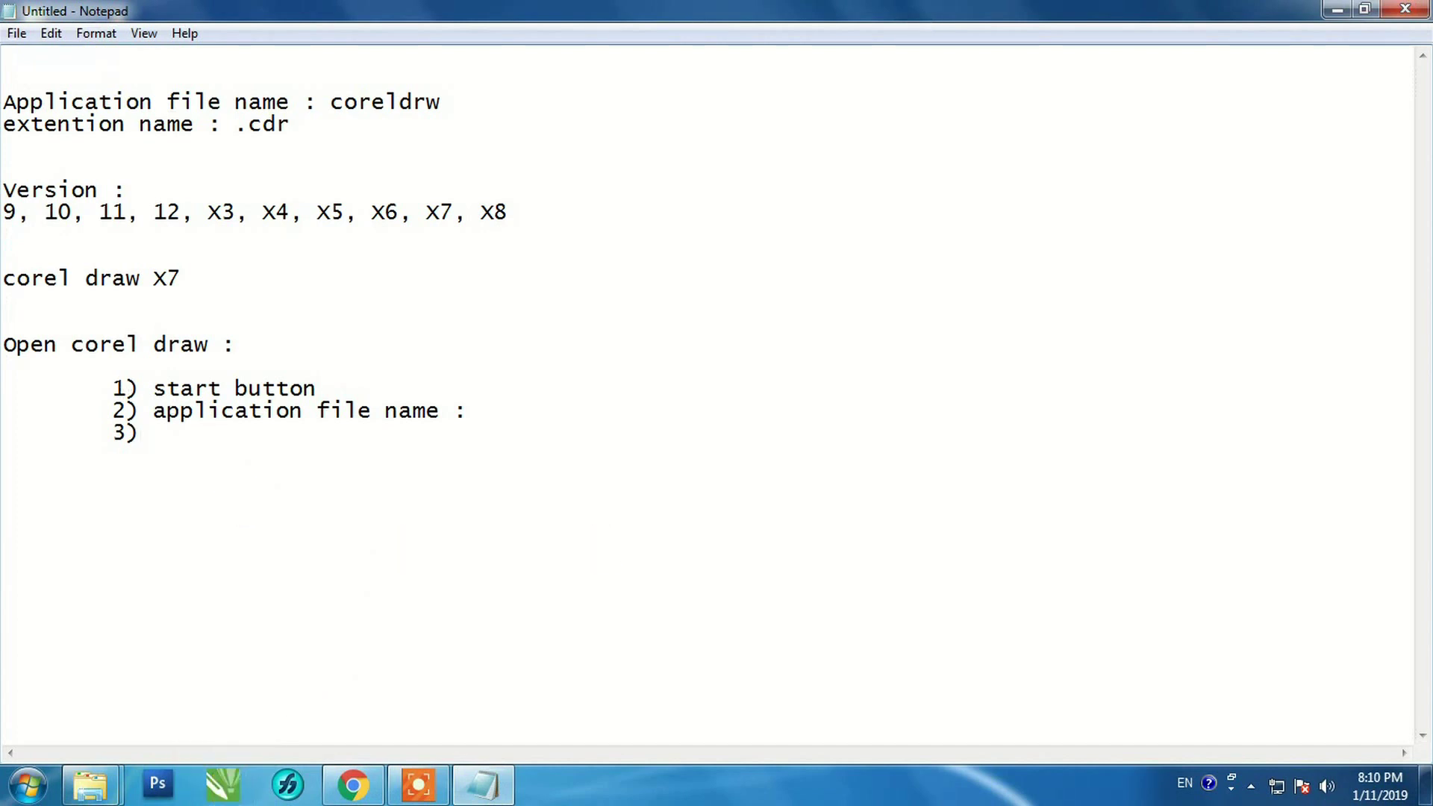
Write "open pin corel in task bar :" as item 3 in the list of ways to open corel draw.
text(open pin core)
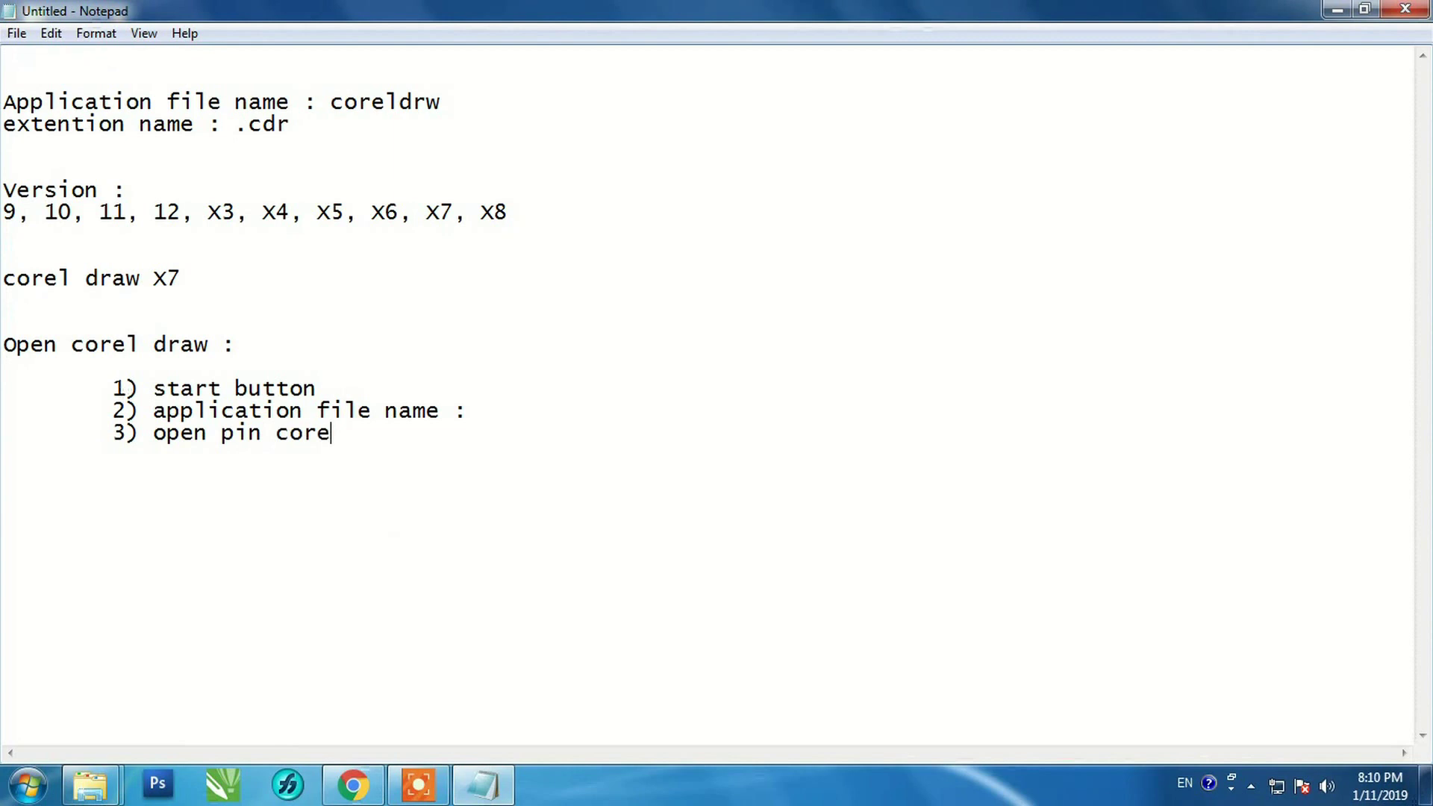
text(task bar :)
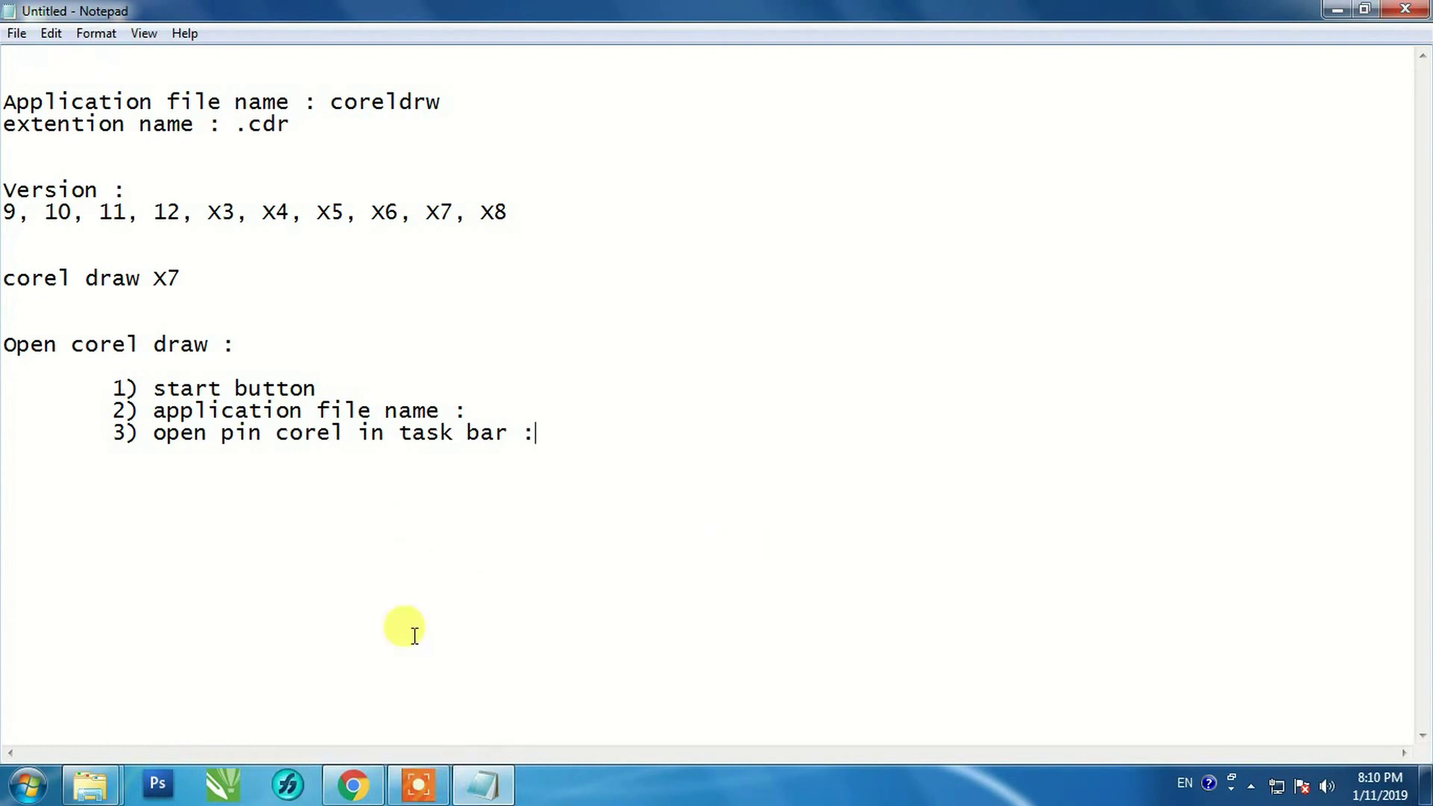
Launch CorelDRAW X7 and minimize the notes window while it loads.
click(222, 791)
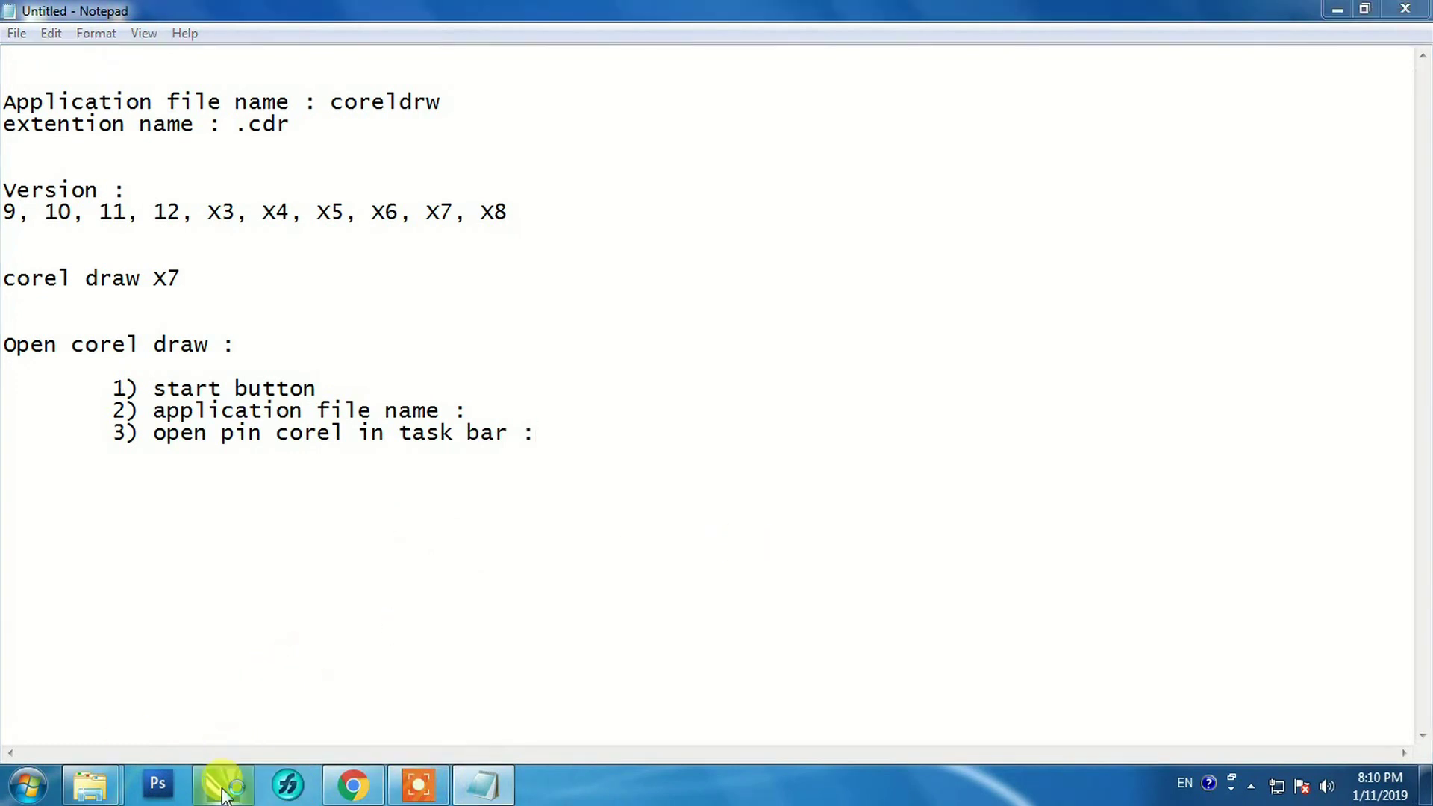
click(1338, 13)
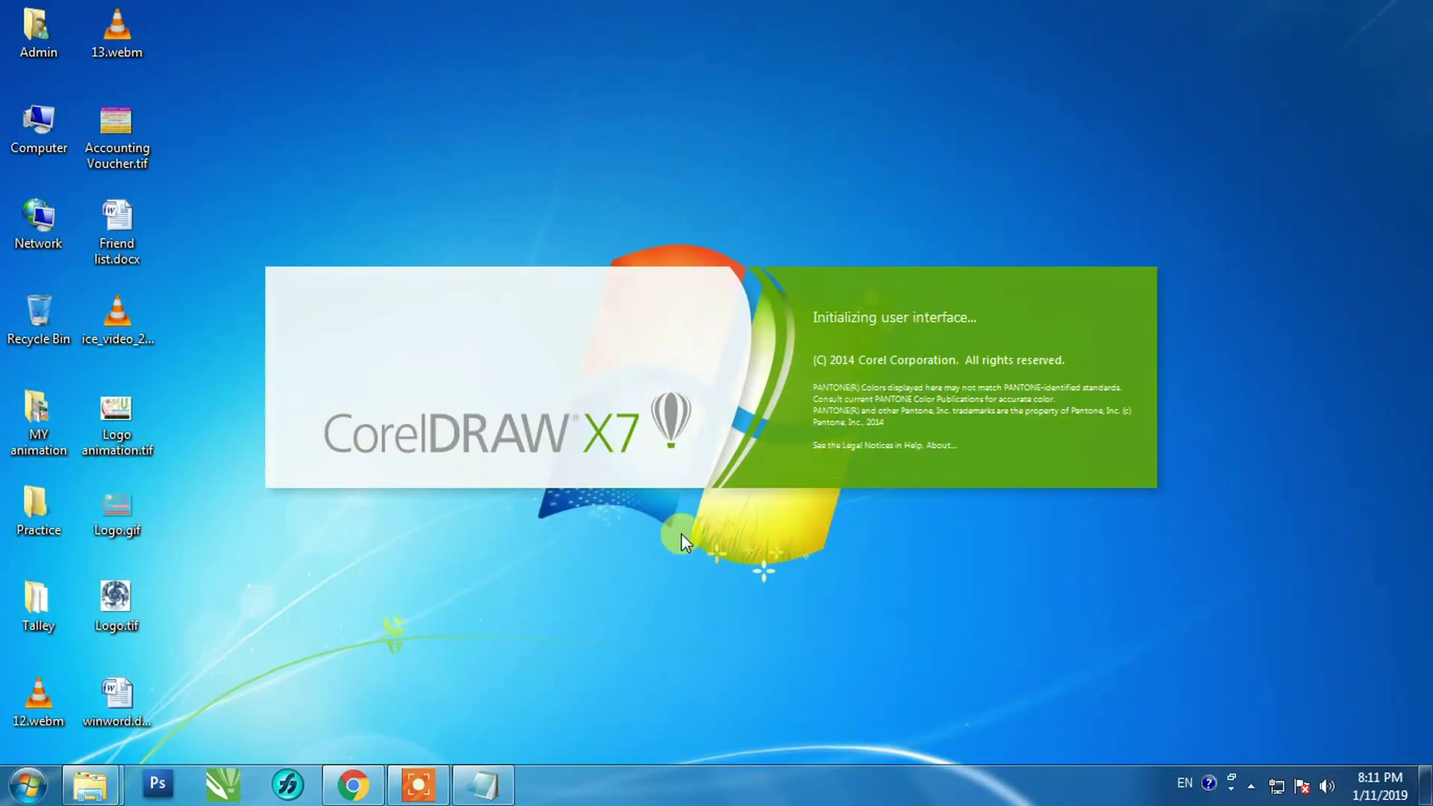
Return to the Notepad notes, review the three listed ways to open corel draw, and minimize them again.
click(482, 782)
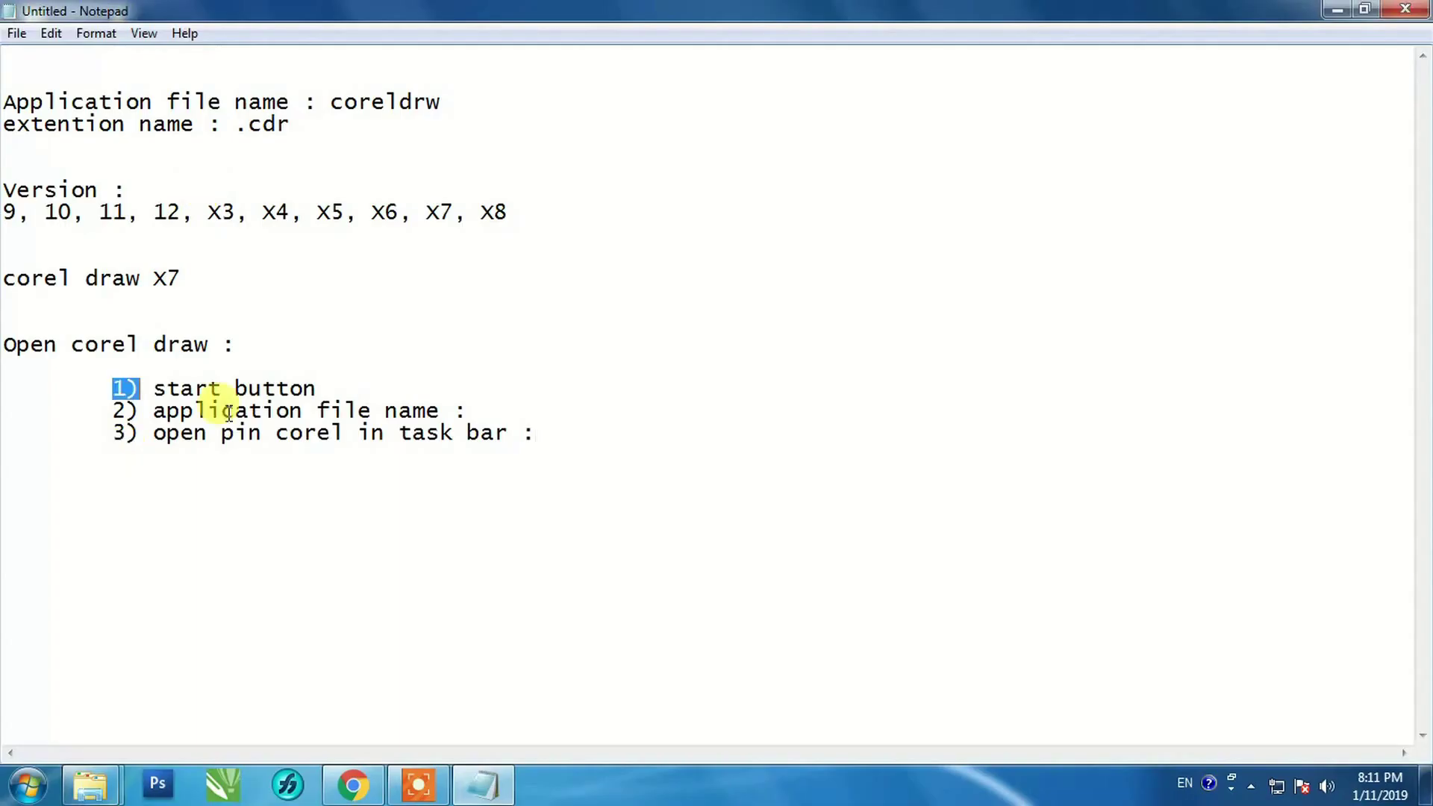
shift+click(707, 460)
drag(650, 447, 4, 348)
drag(729, 483, 89, 394)
click(346, 410)
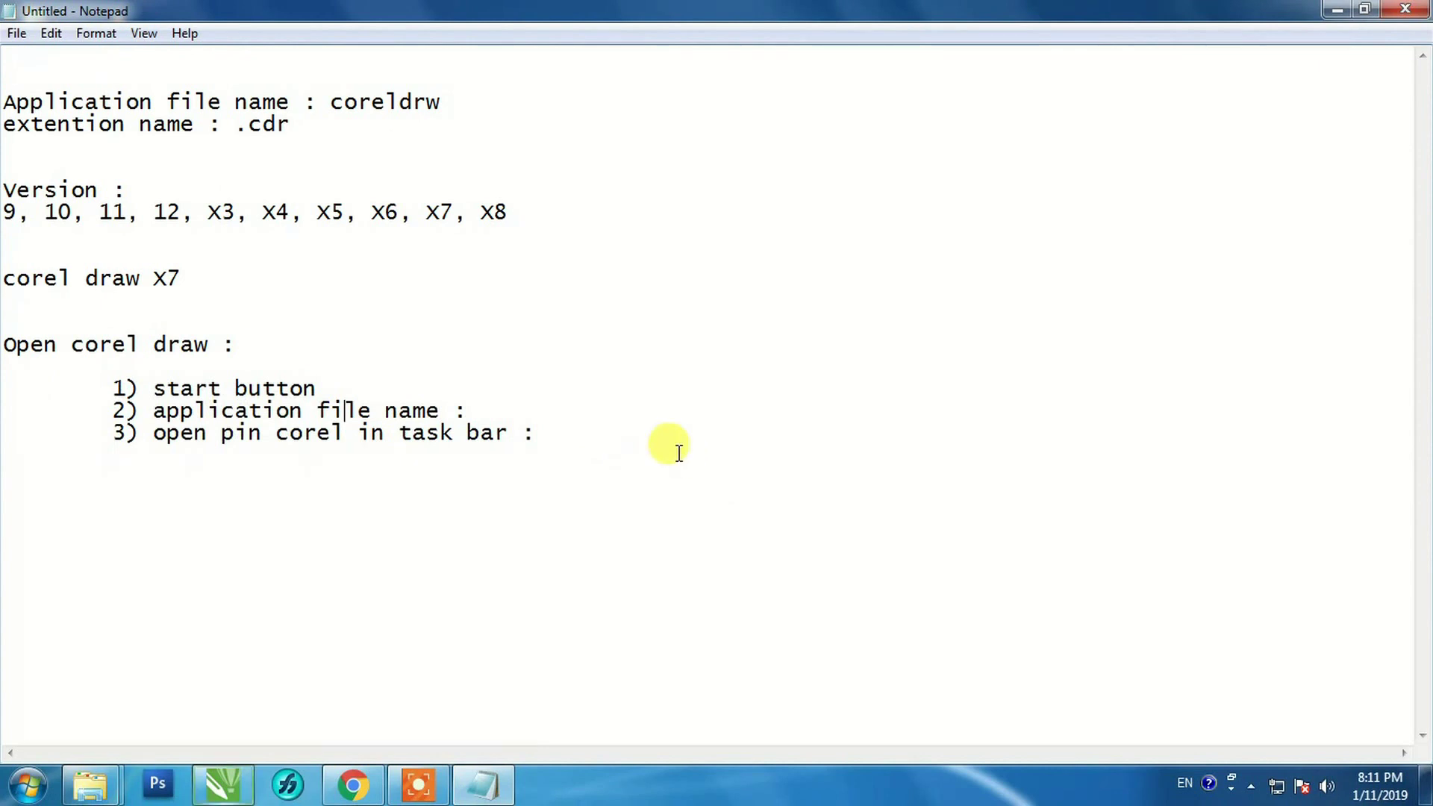
click(1336, 12)
Create a new document named Untitled-1 with the default Letter size, 8.5 by 11 inches, CMYK and 300 dpi.
click(275, 21)
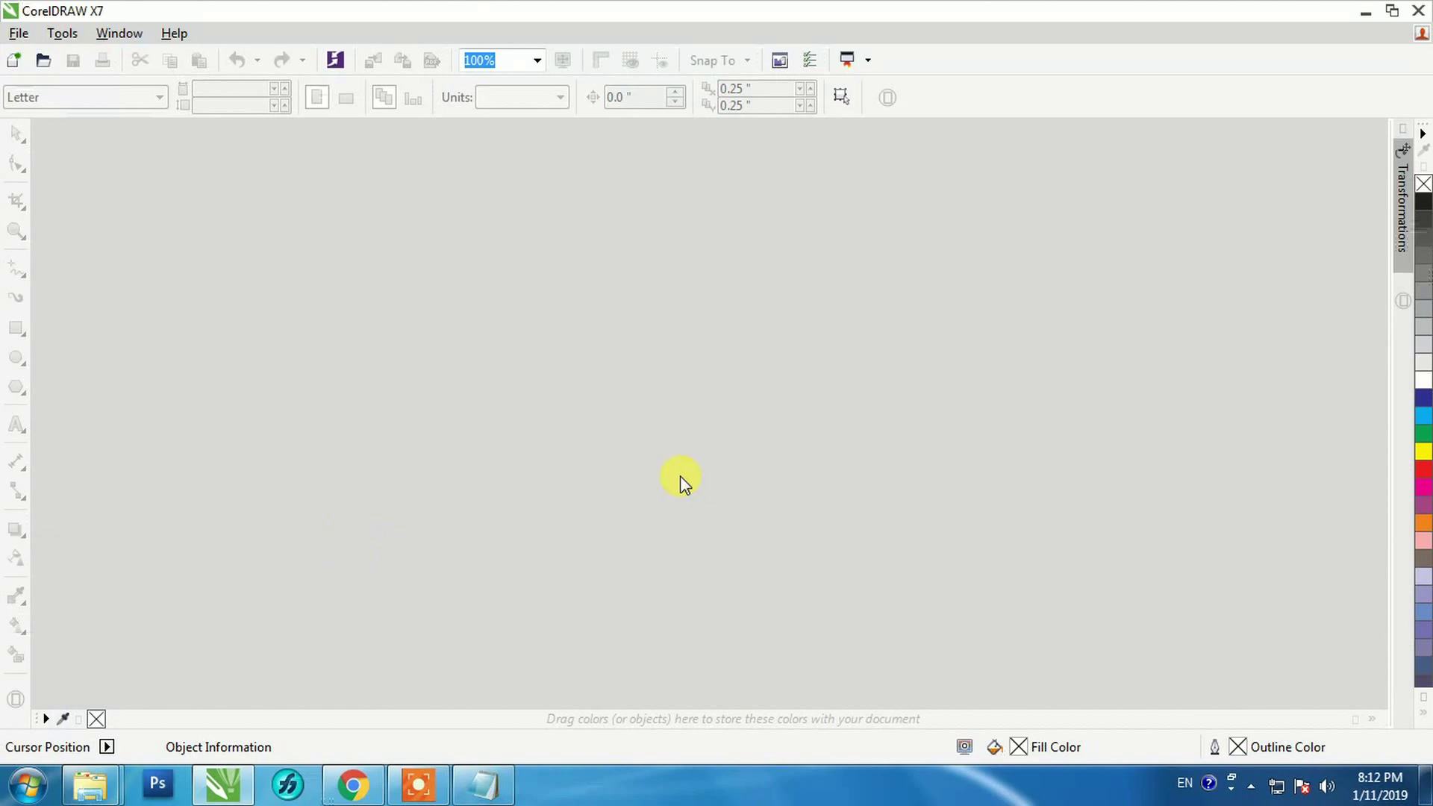
click(19, 33)
click(49, 57)
key(ctrl+n)
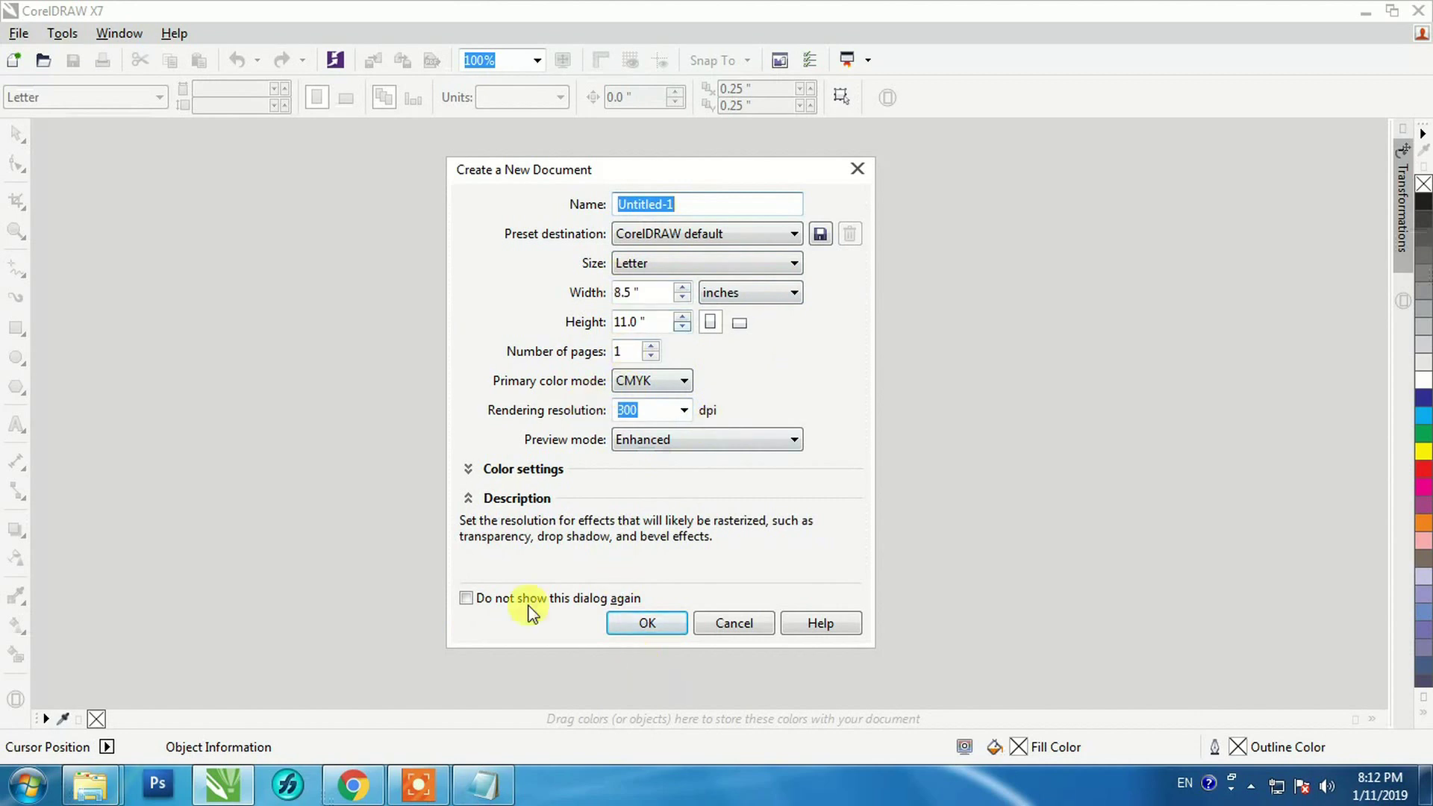
click(648, 624)
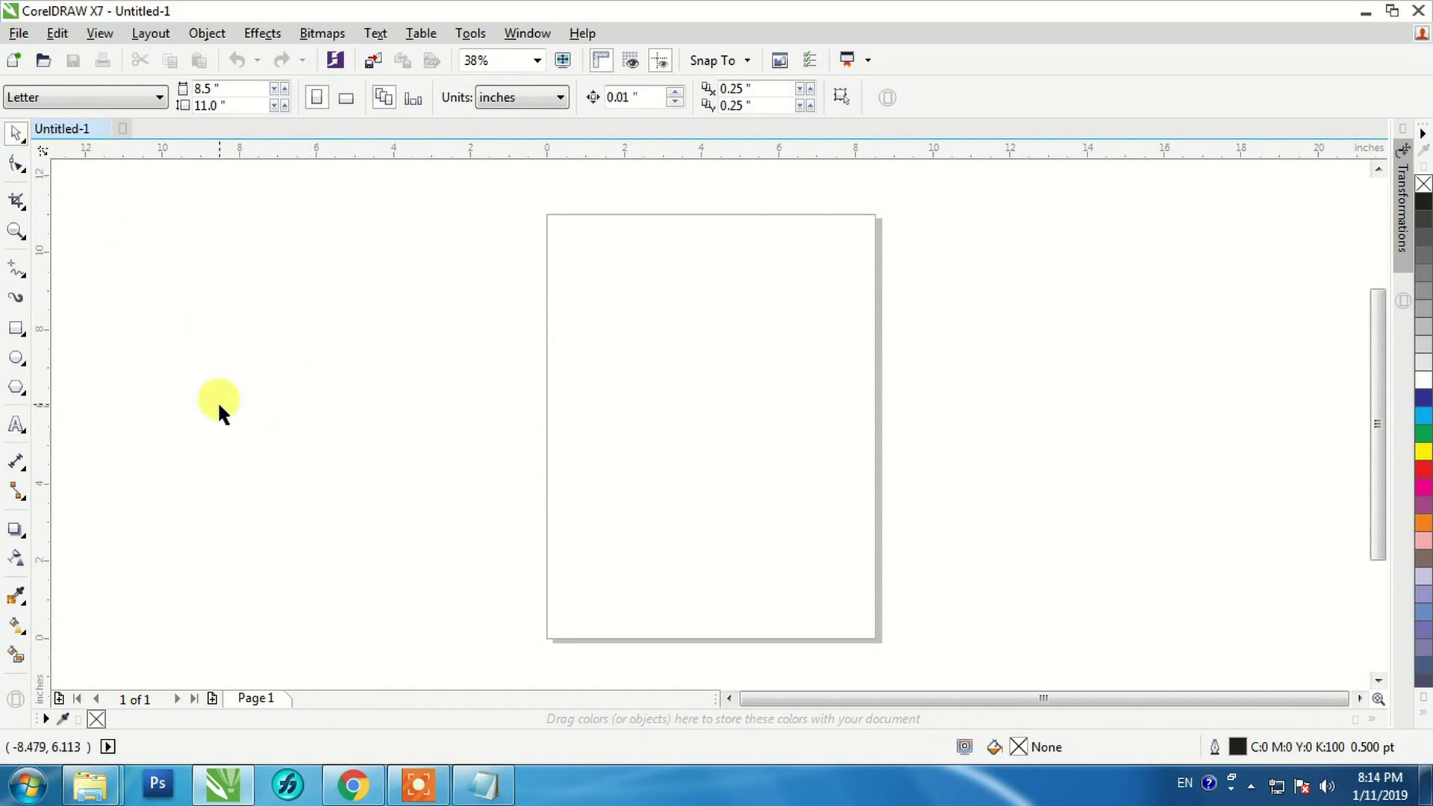
Create a second document named Untitled-2 with the default Letter settings and close it.
click(124, 132)
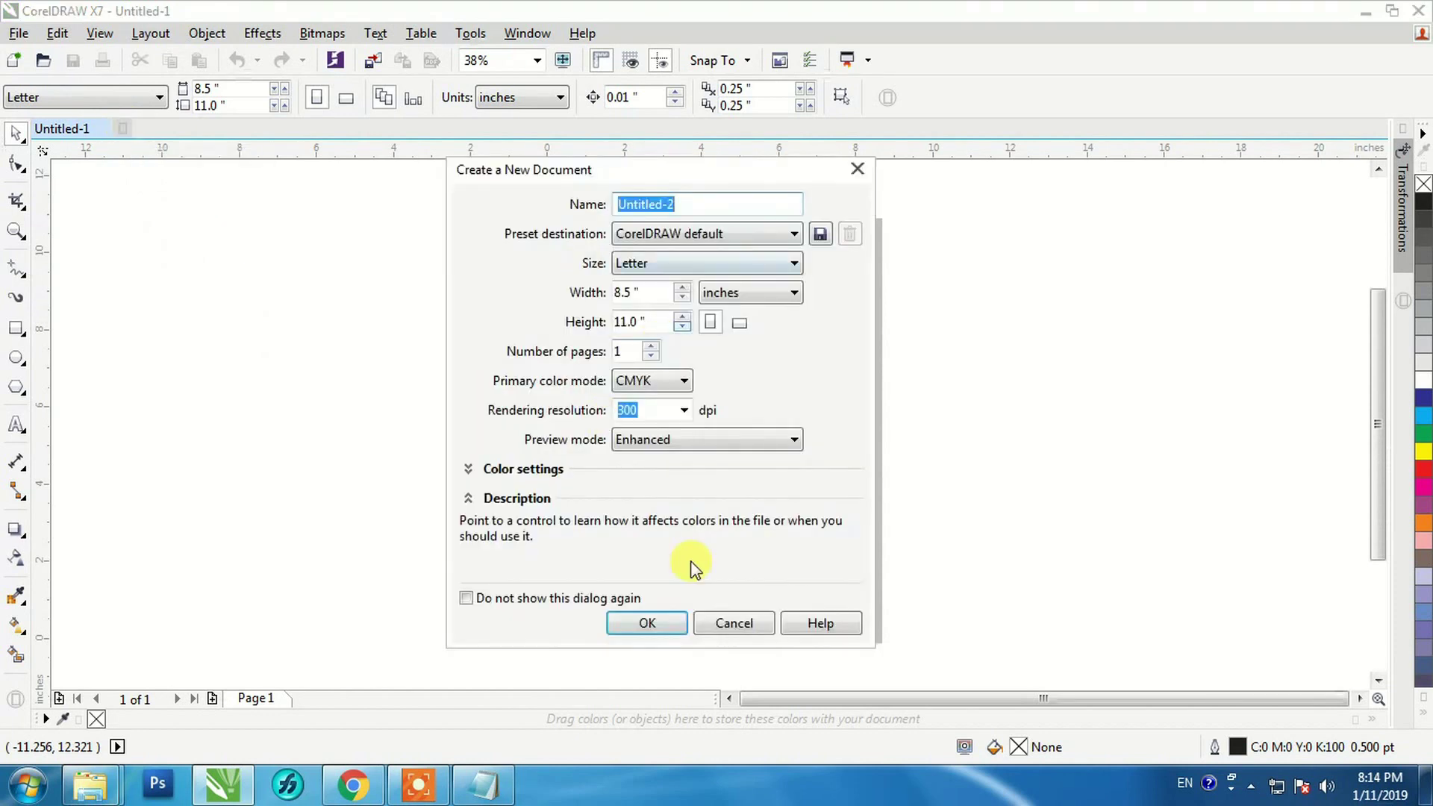
click(666, 623)
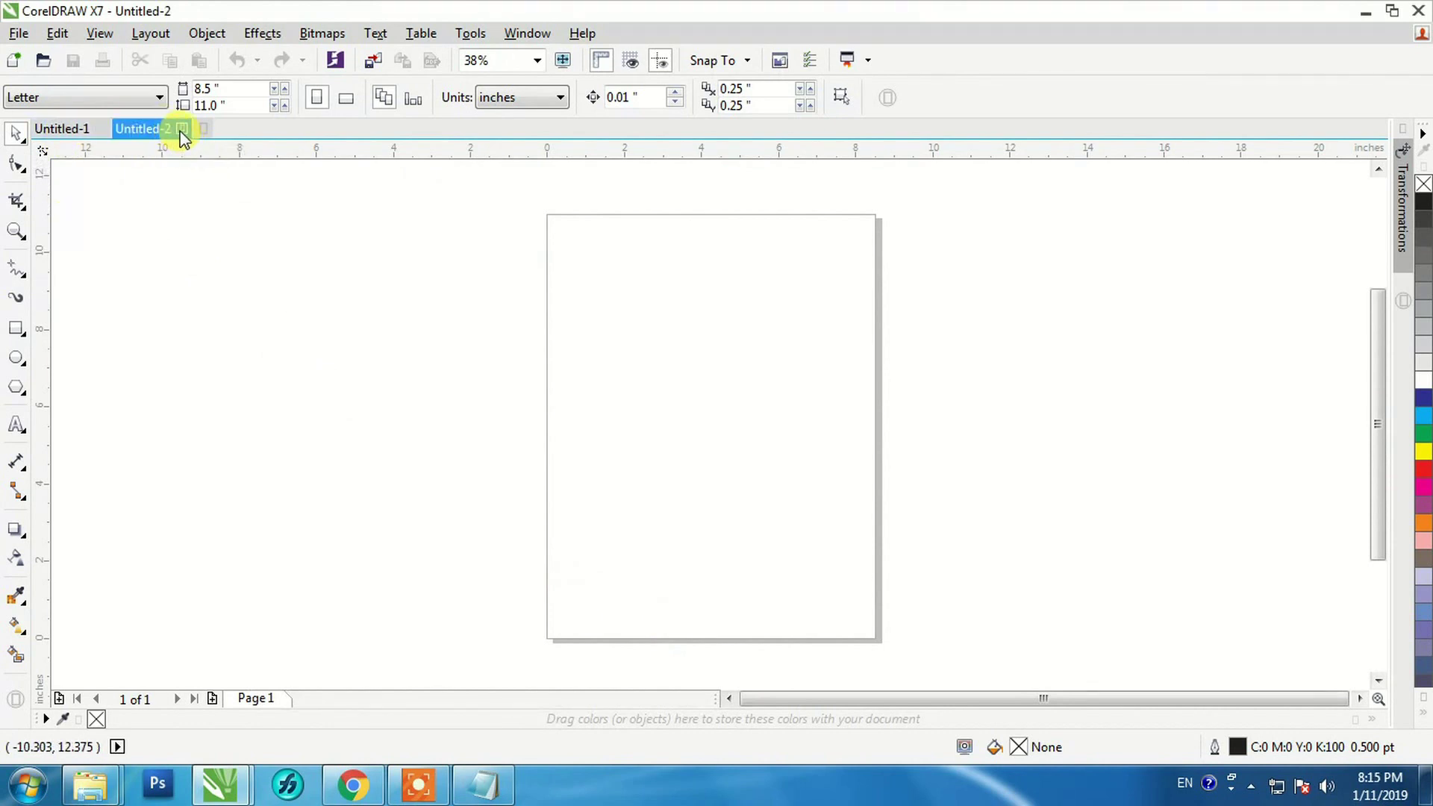
click(182, 129)
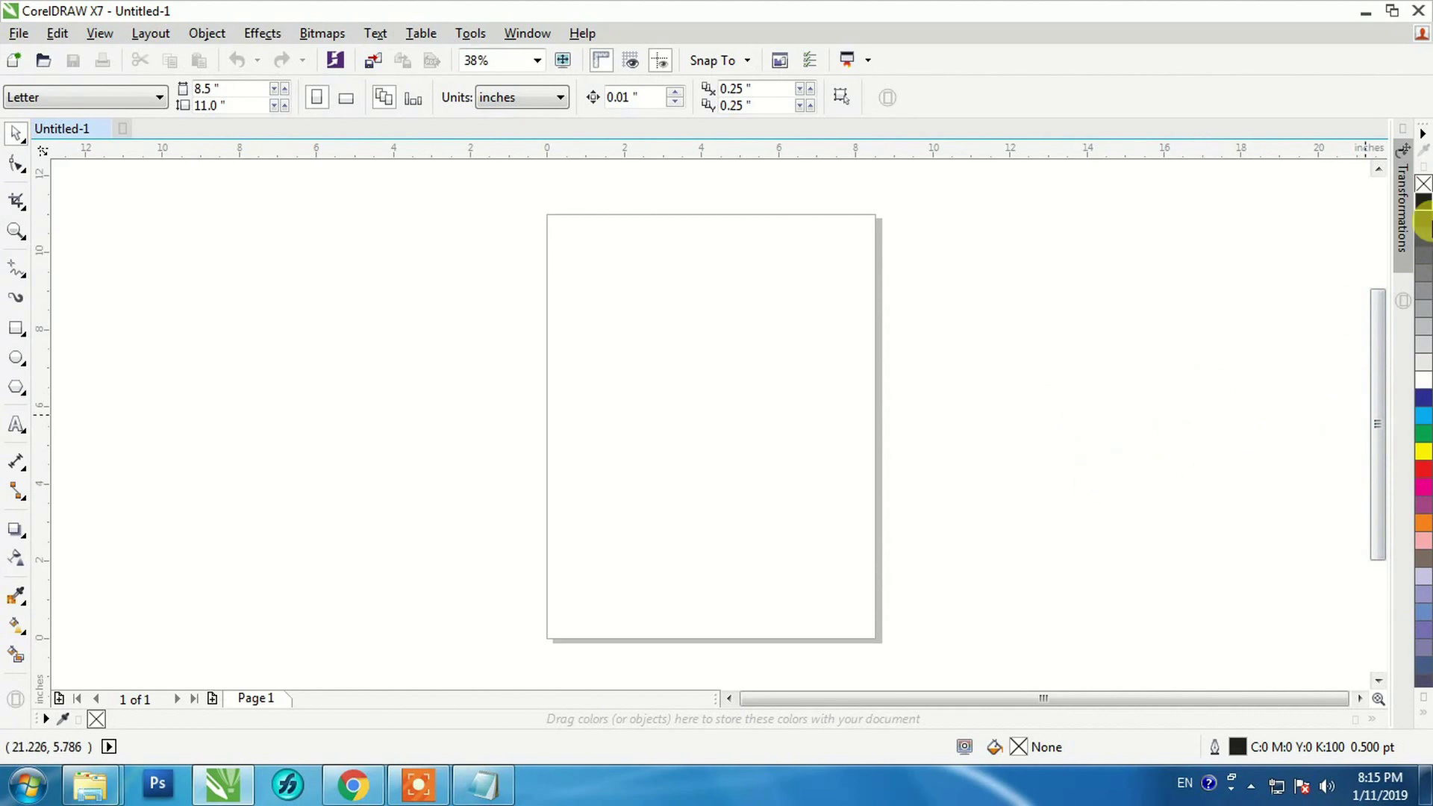
Expand the color palette to view all its swatches, and set the palette to display in three rows.
click(1426, 718)
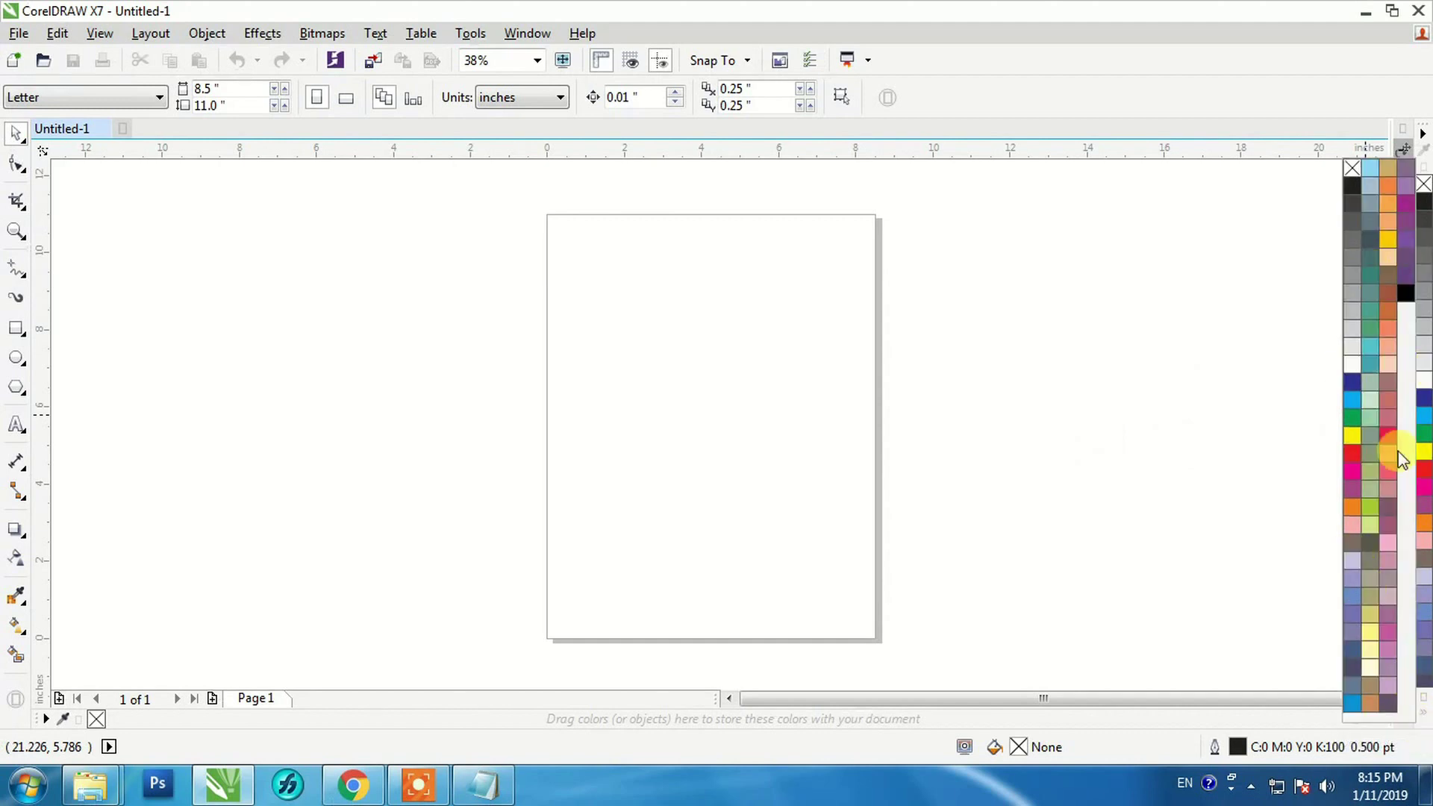
click(1045, 478)
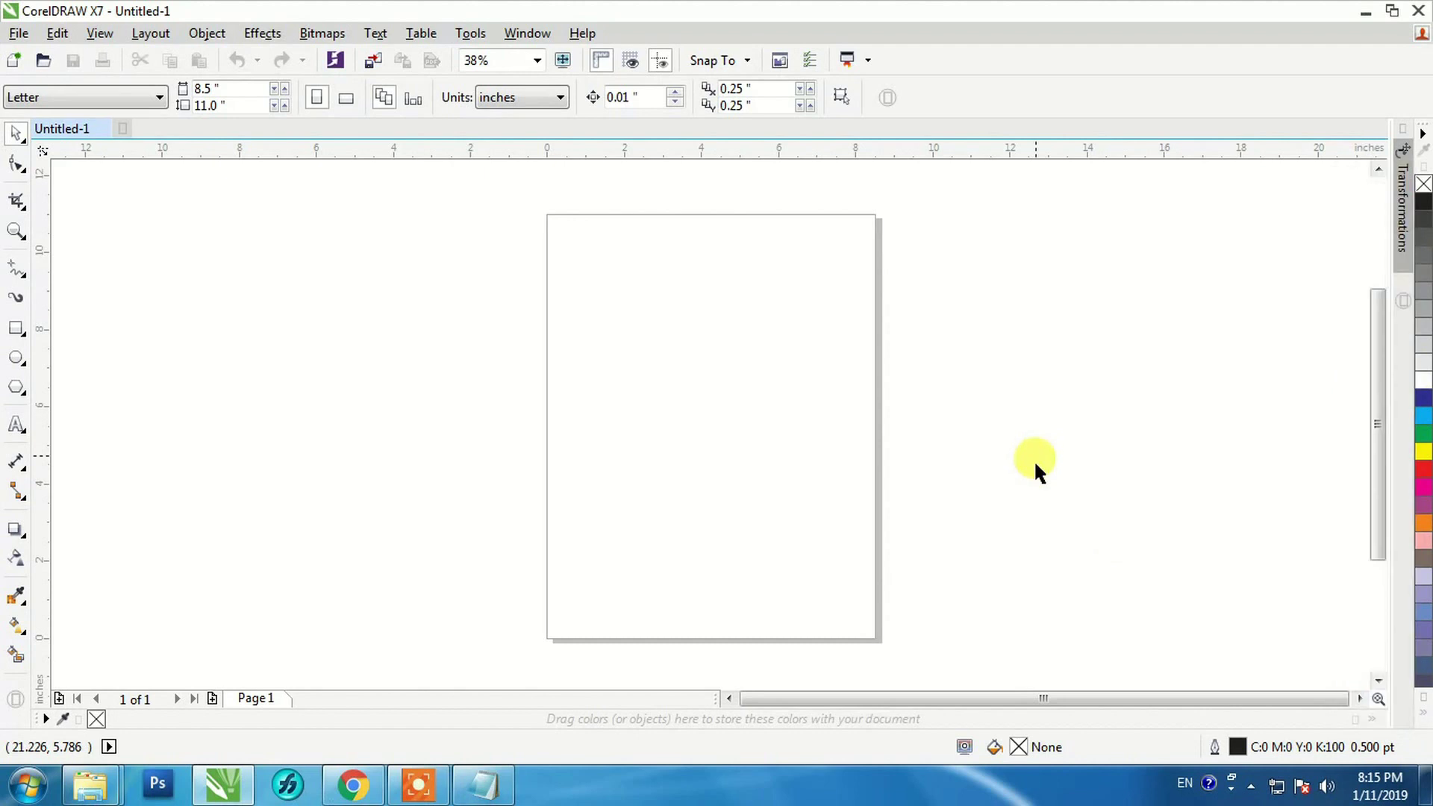
click(1422, 135)
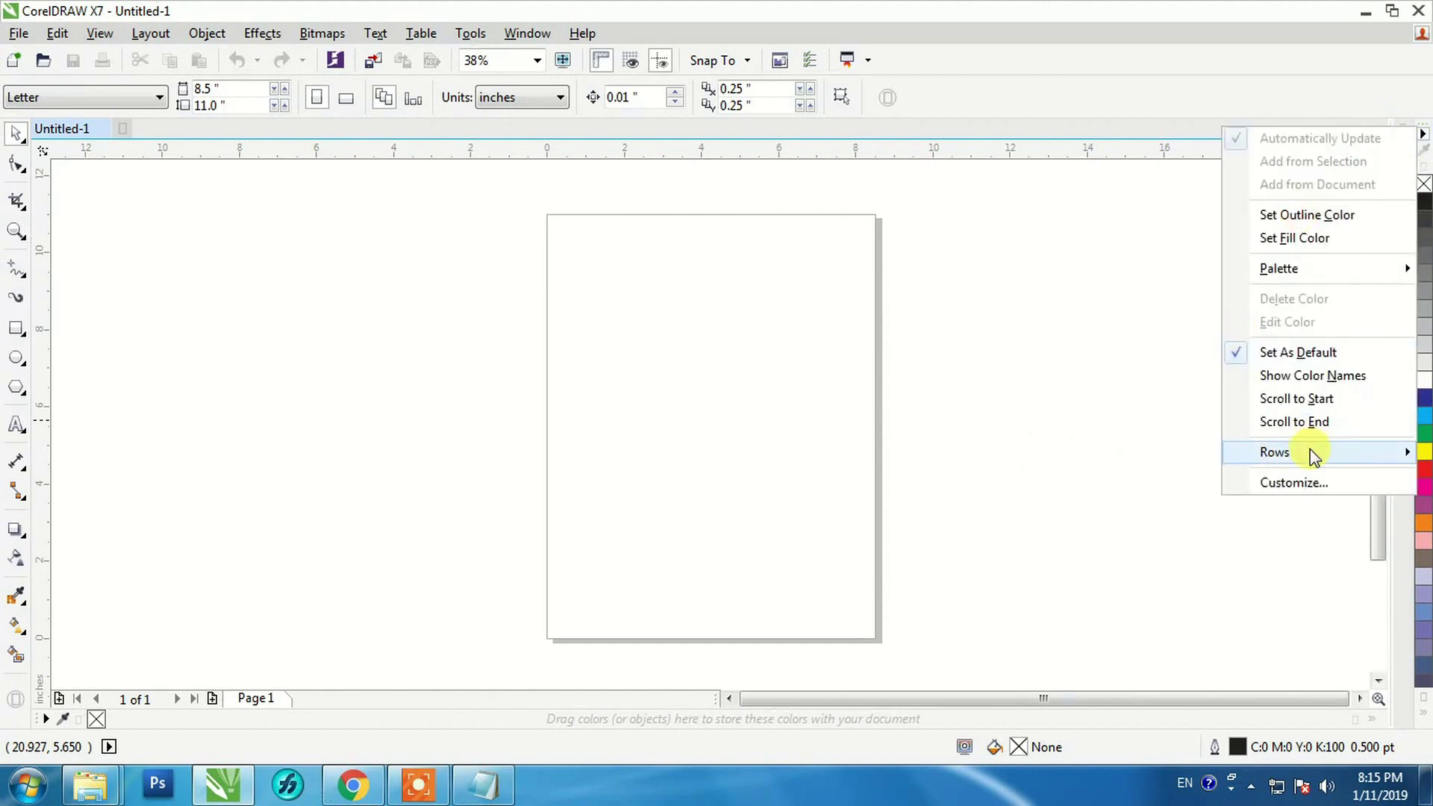
mouse_move(1310, 452)
click(1172, 499)
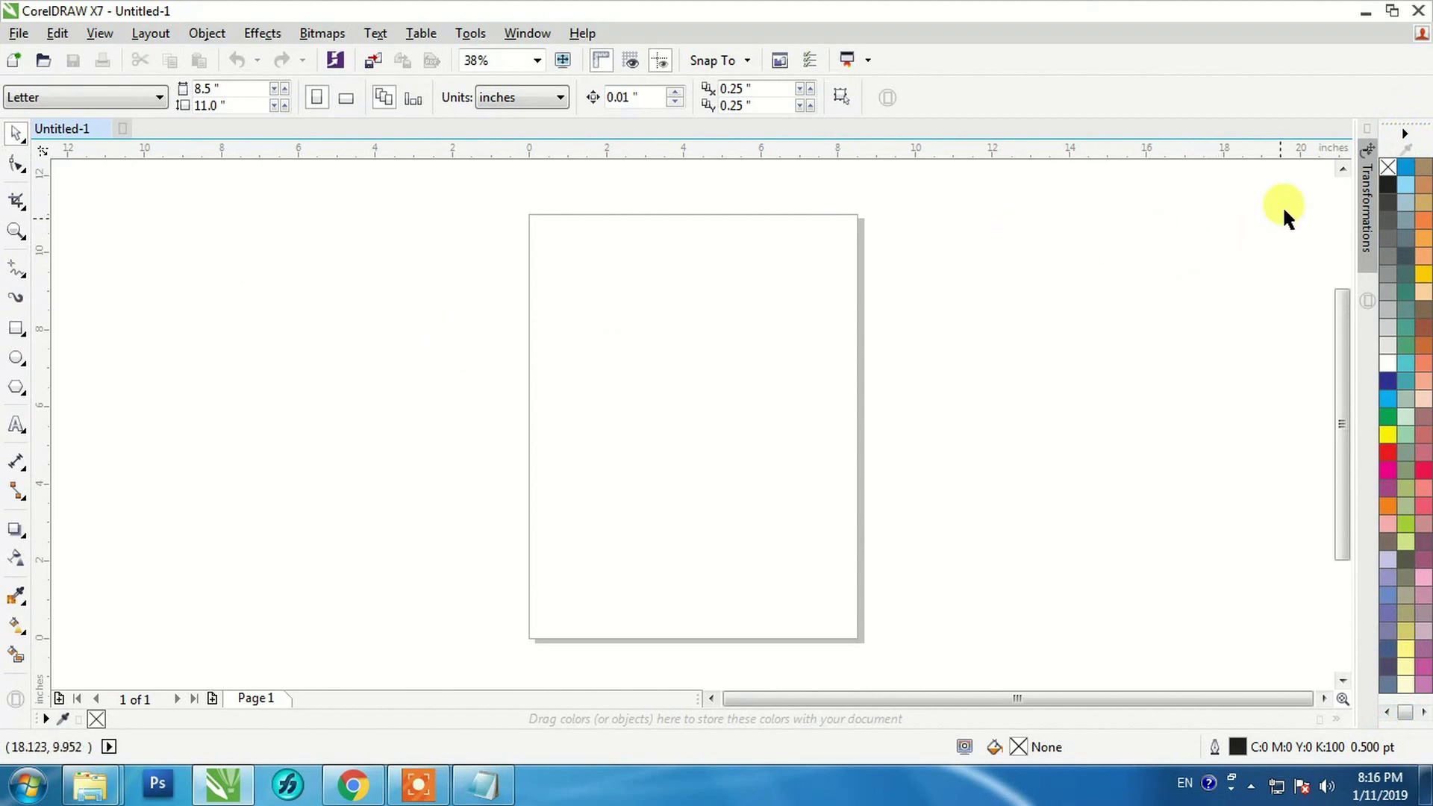
Set the color palette back to a single row.
click(1407, 138)
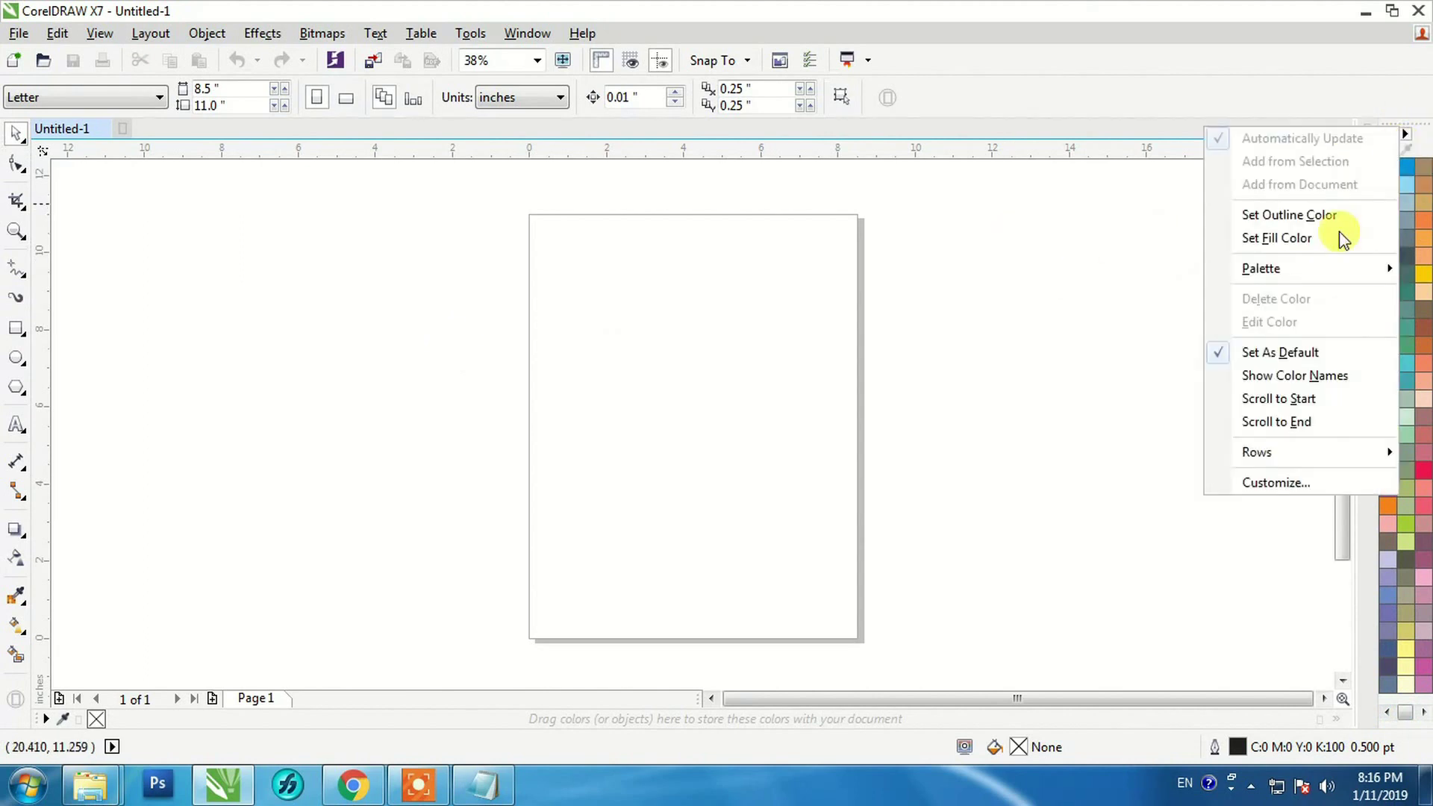
mouse_move(1278, 454)
click(1167, 453)
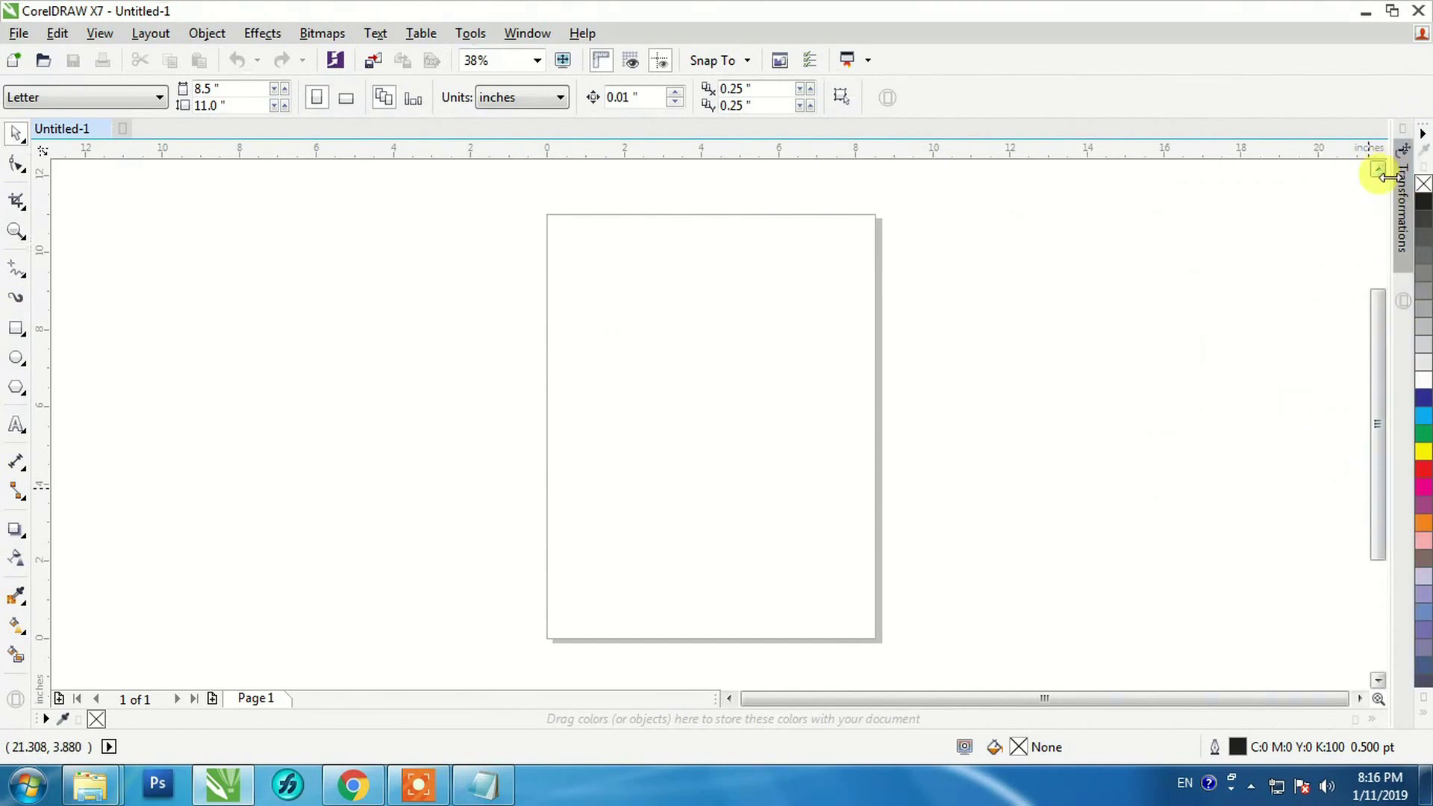
Expand the Transformations docker to view its rotation options, and collapse it again.
click(1404, 183)
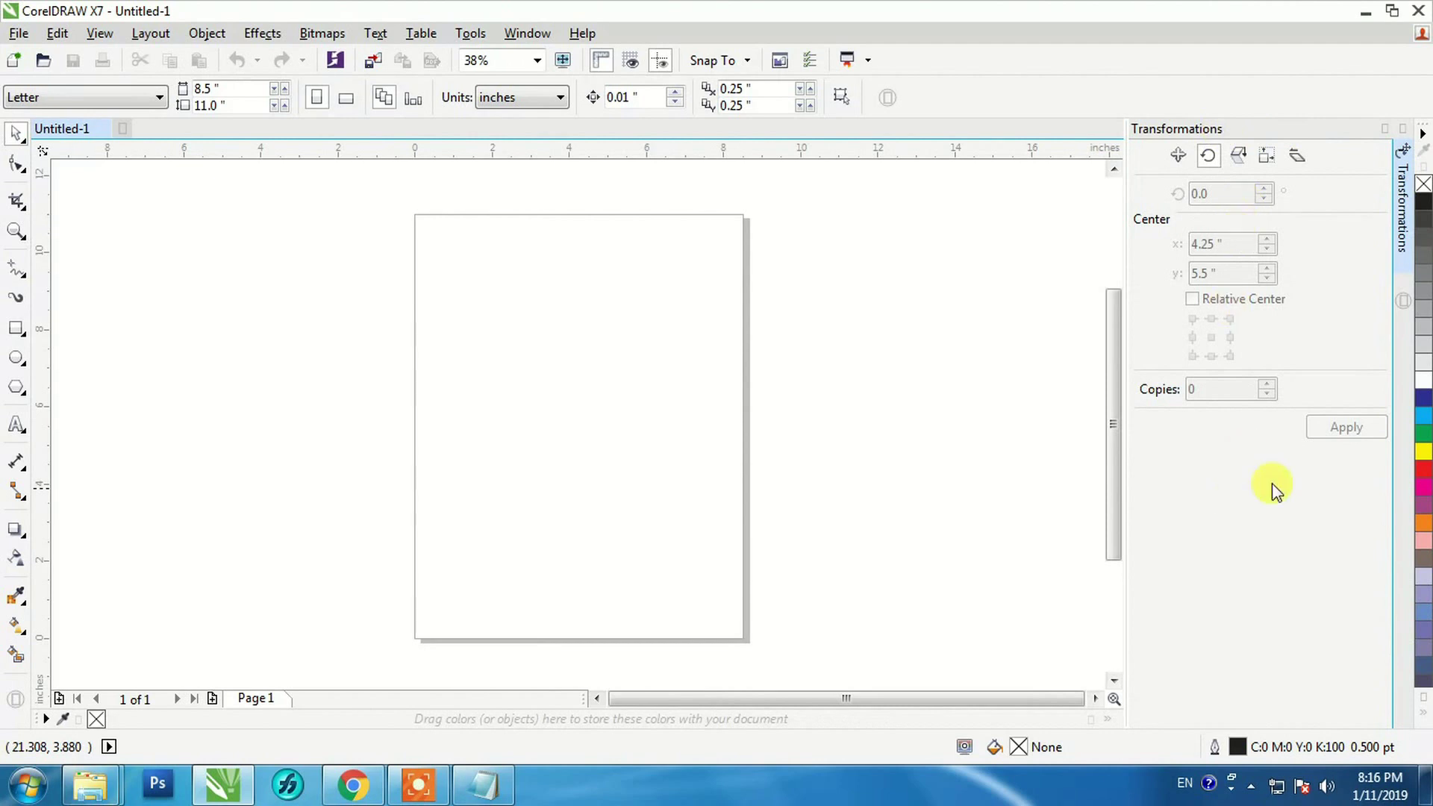
click(1386, 130)
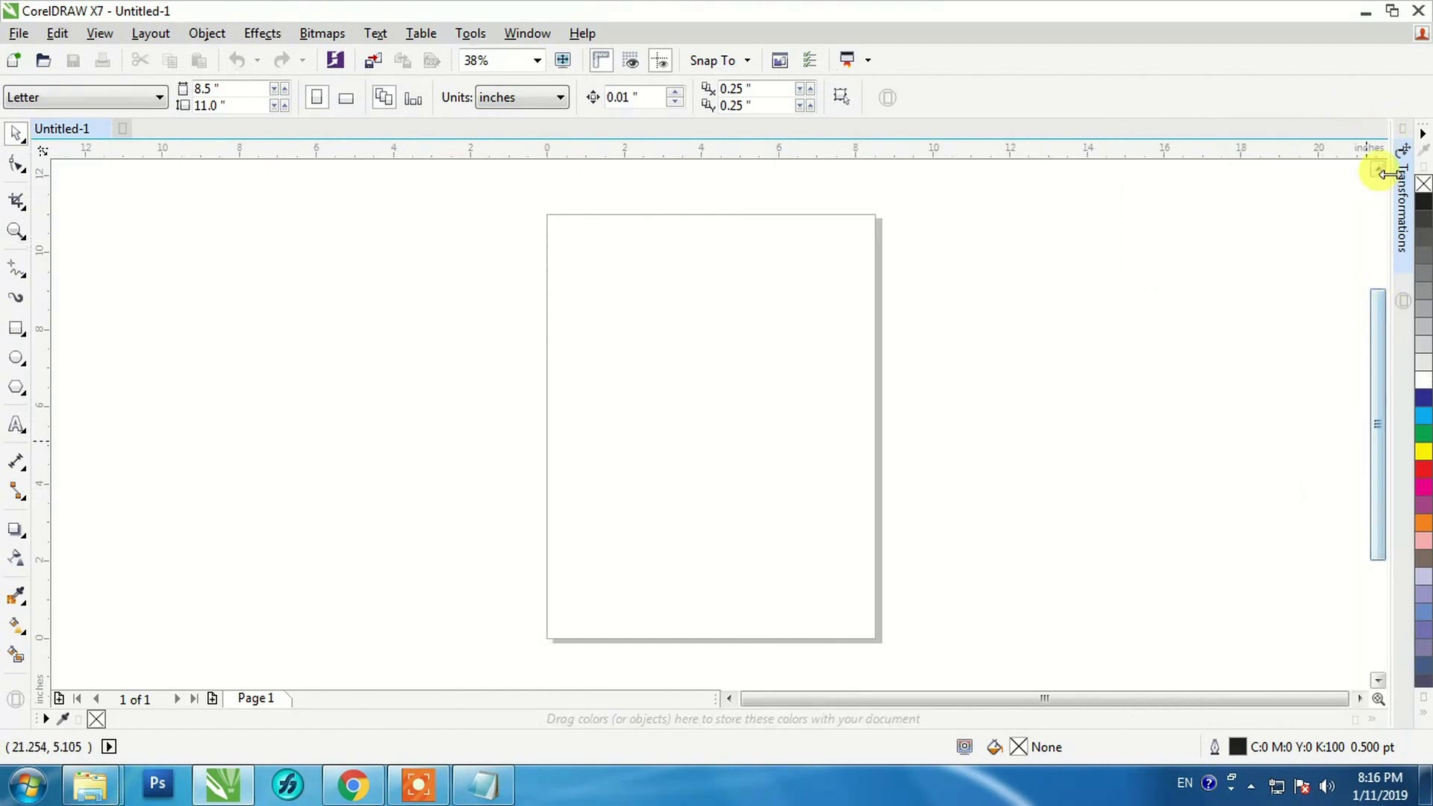
Explore the page view by scrolling, magnifying with the Zoom tool, and using the page navigator.
drag(1378, 418, 1363, 633)
drag(1365, 579, 1363, 450)
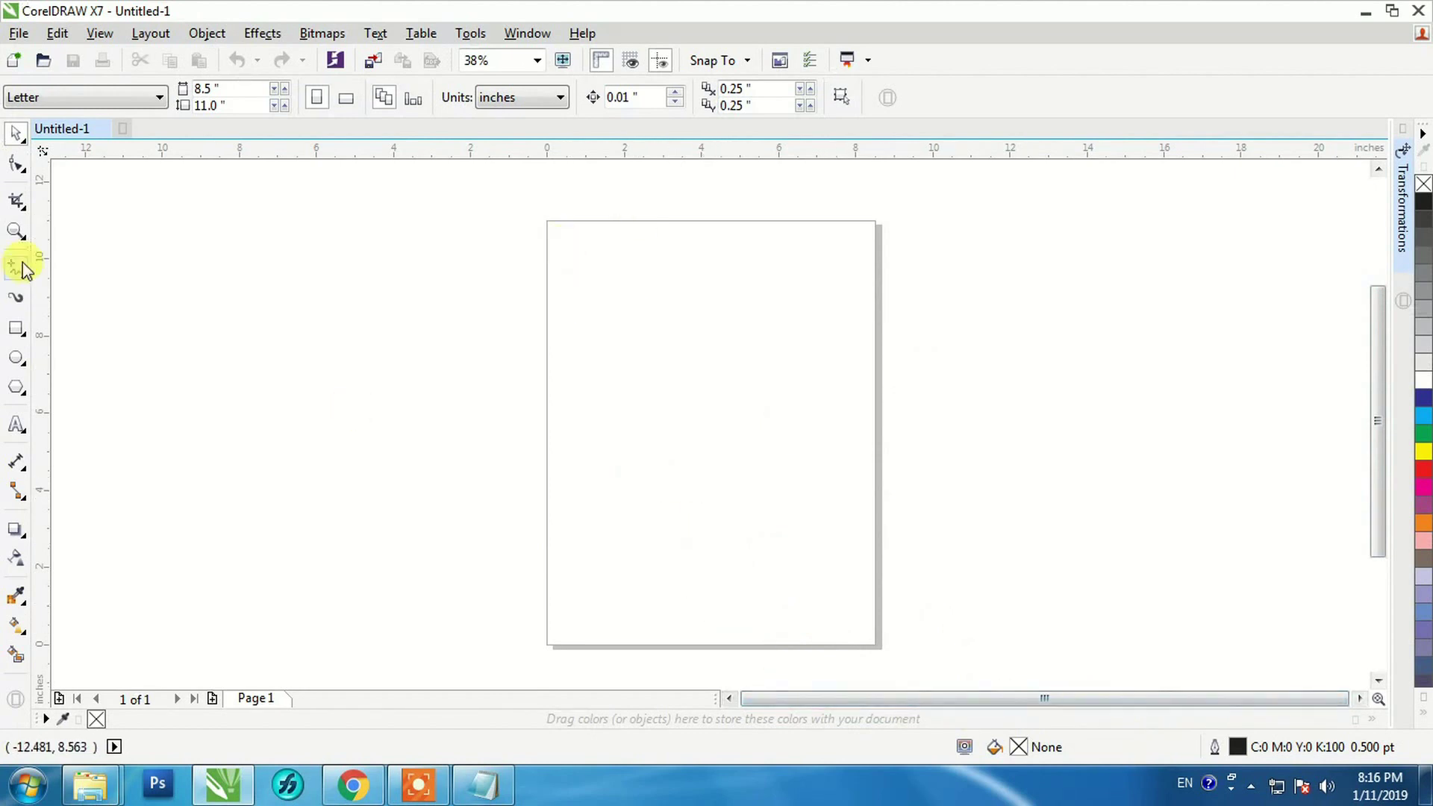
click(16, 232)
click(655, 436)
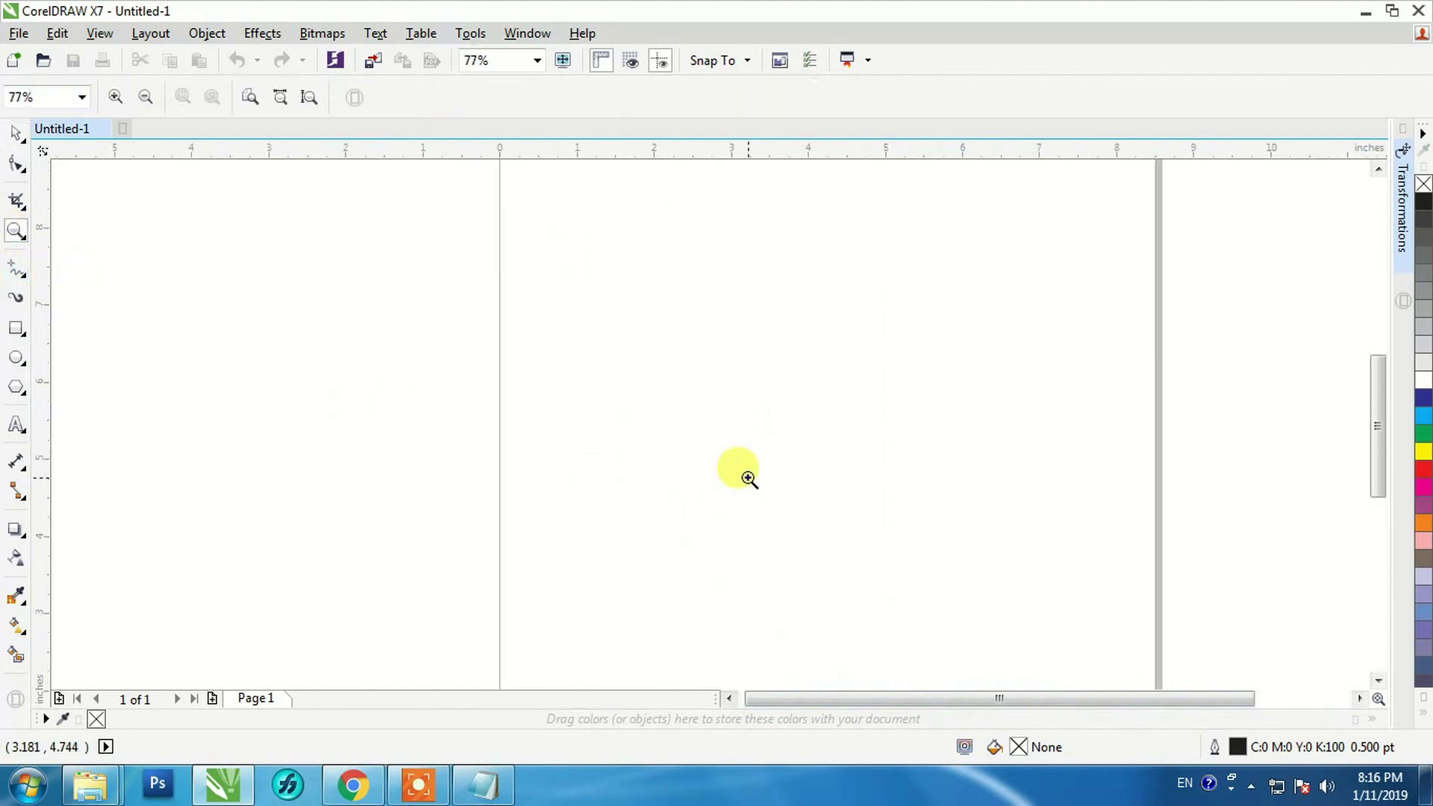
click(745, 473)
click(15, 133)
drag(1011, 709, 1065, 704)
scroll(891, 507, down, 2)
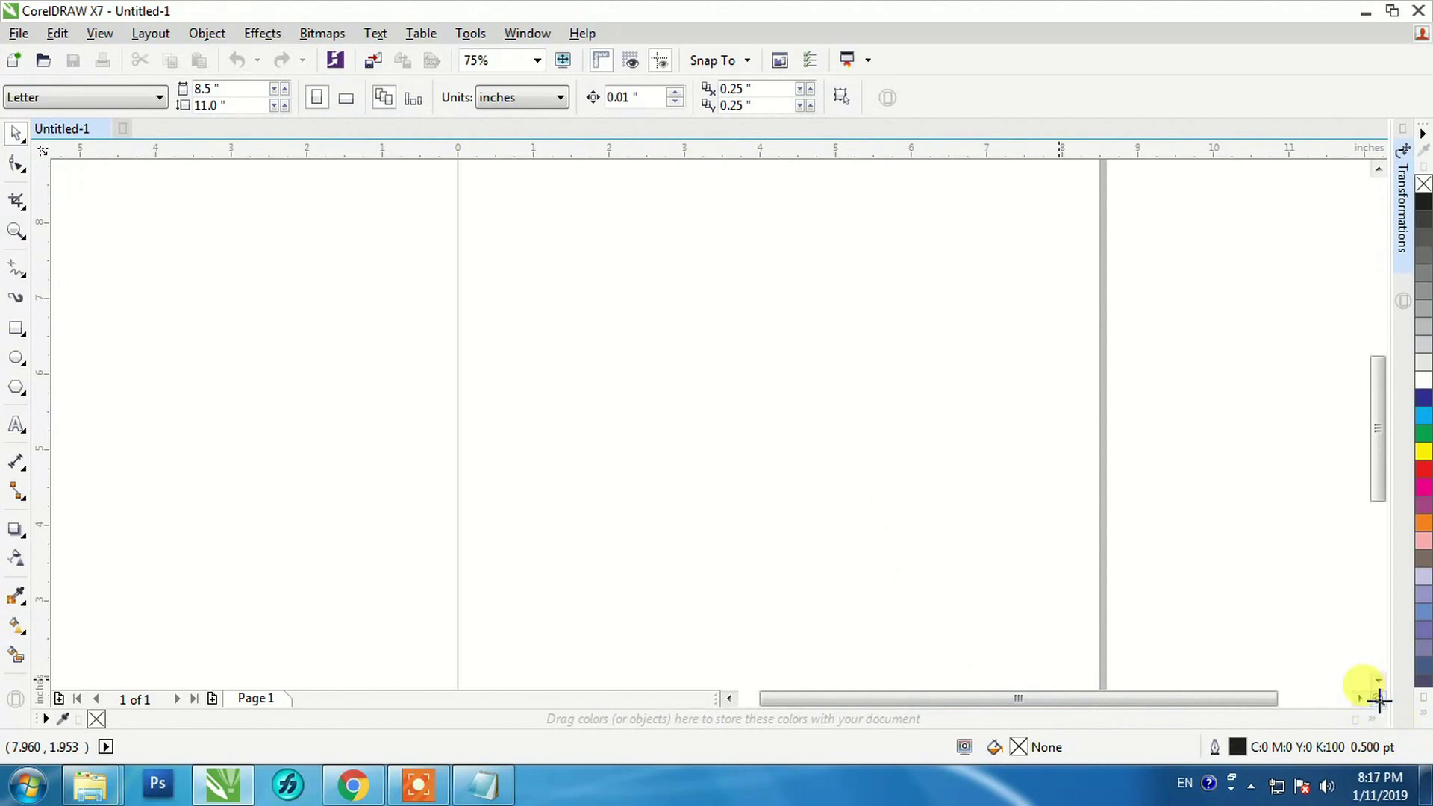
drag(1374, 698, 1299, 666)
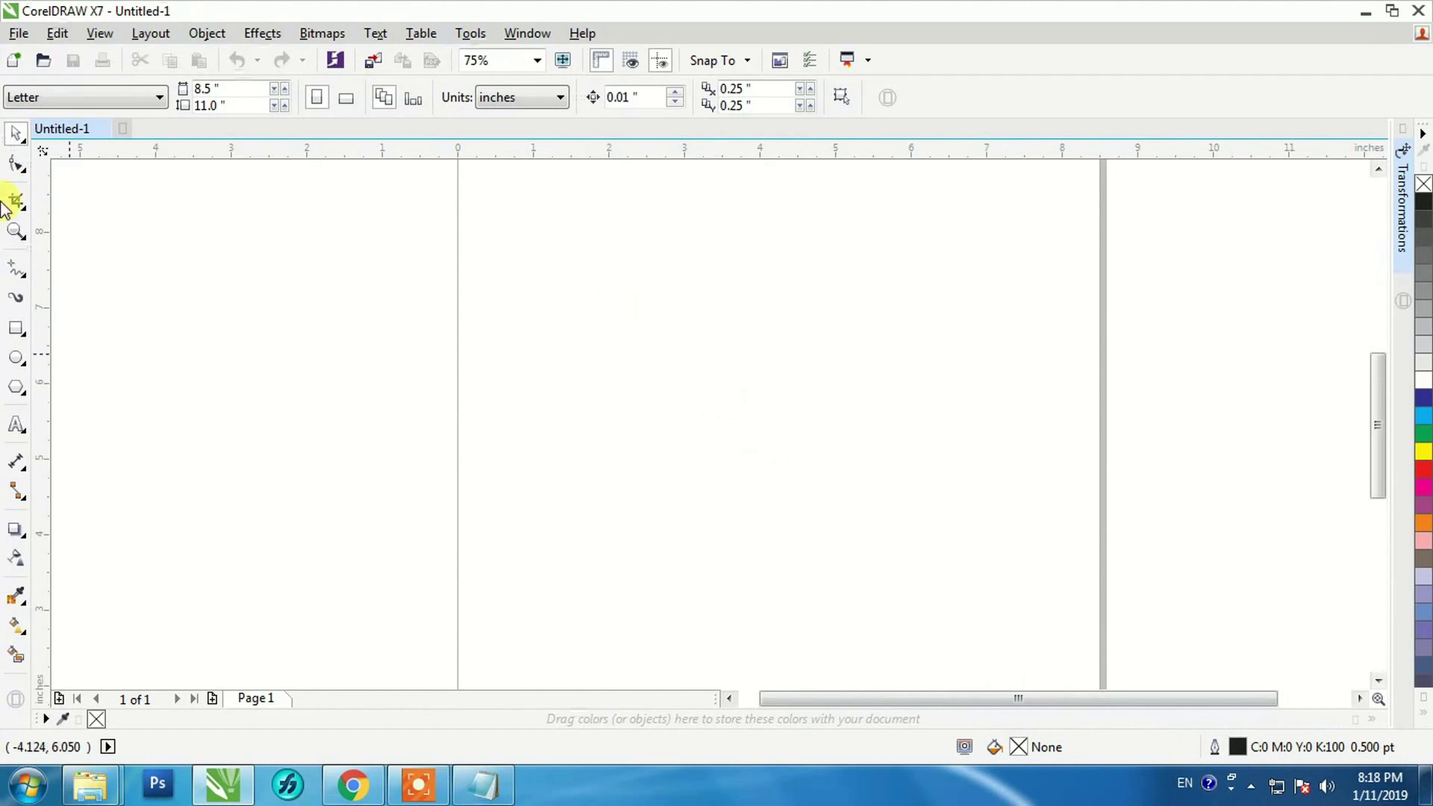
Draw a rectangle about 4.1 by 3.2 inches on the page and delete it.
click(16, 328)
drag(571, 259, 882, 503)
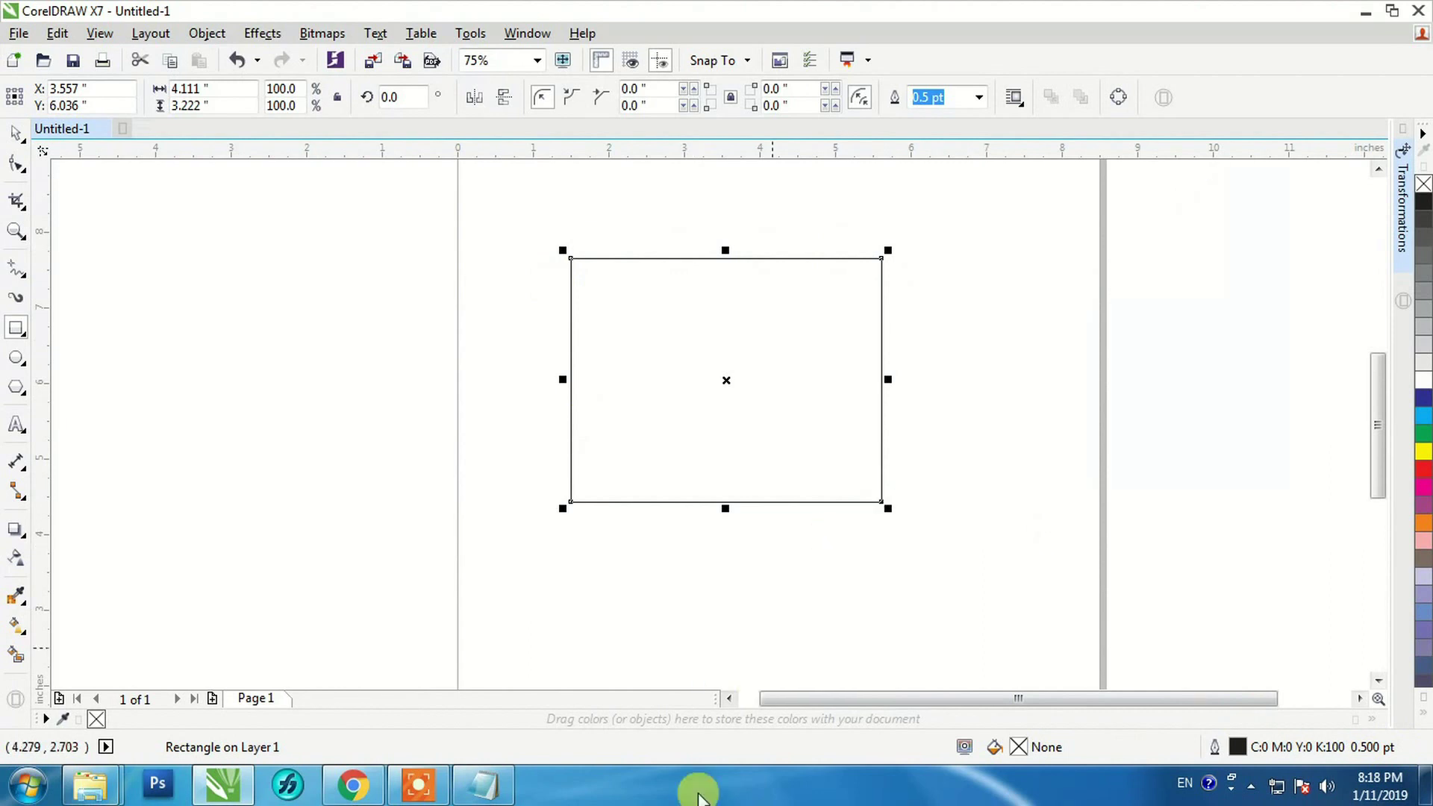
key(Delete)
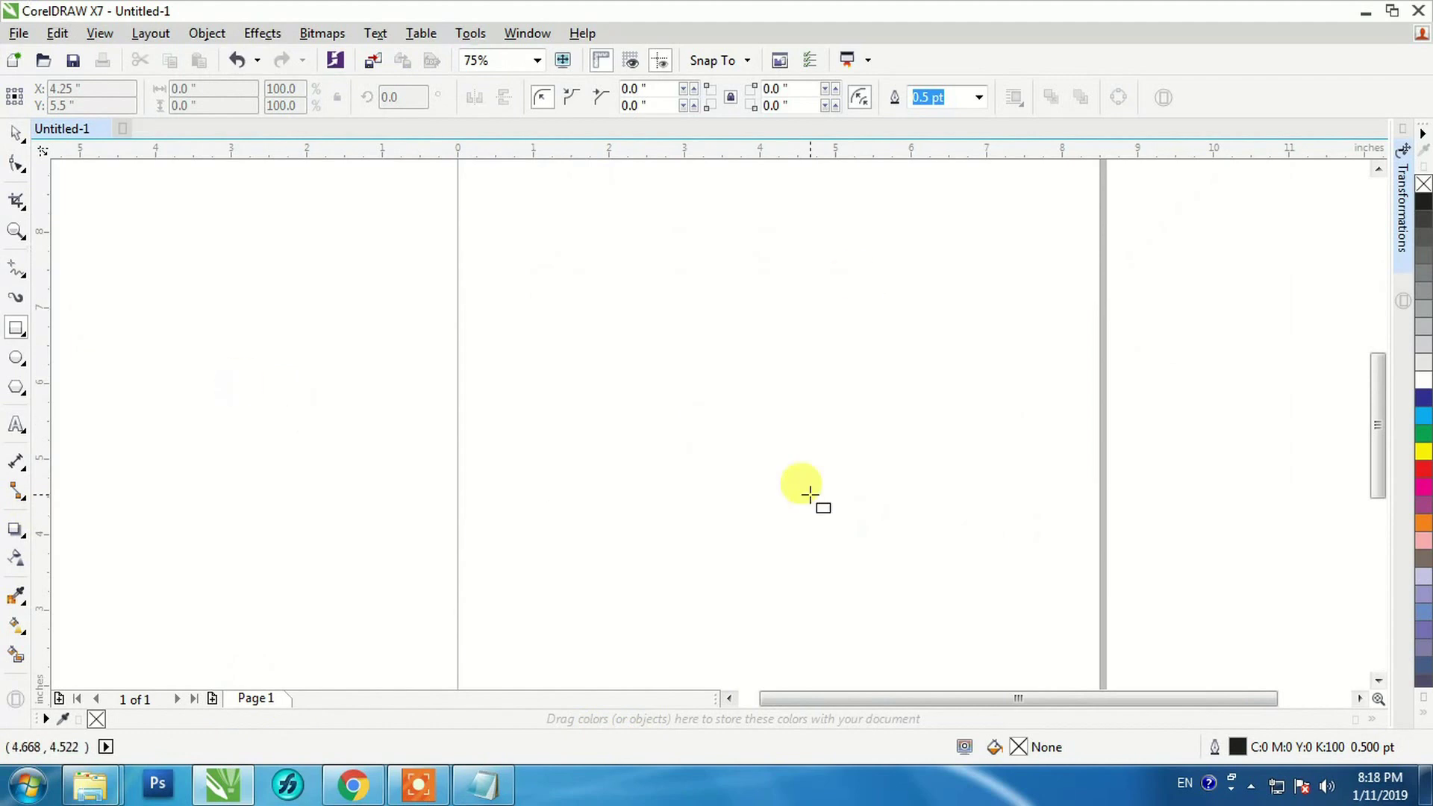
scroll(529, 350, down, 1)
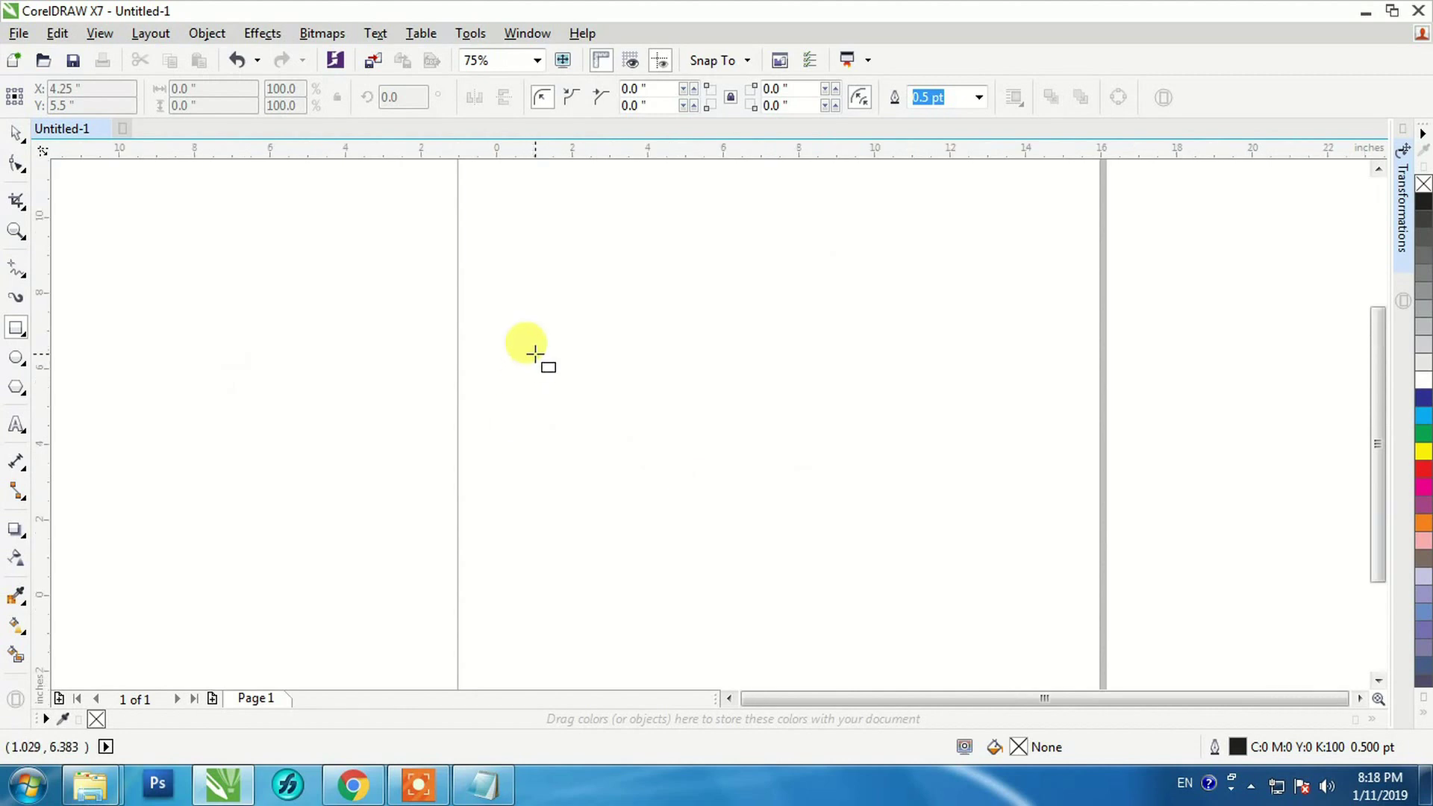